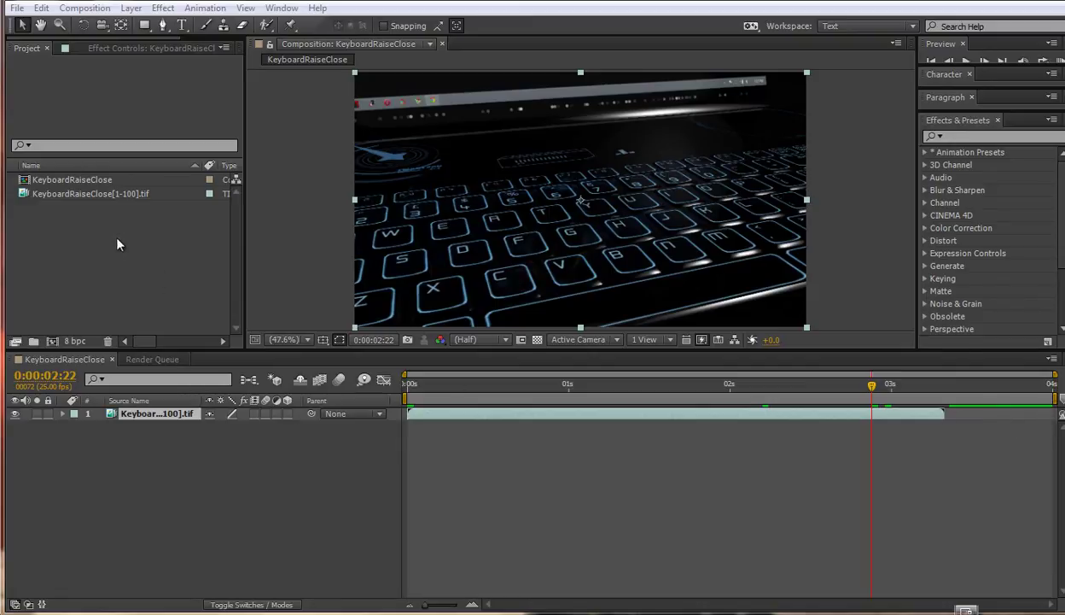
Step: Interpret the KeyboardRaiseClose[1-100].tif footage to assume a 25 fps frame rate
right_click(88, 198)
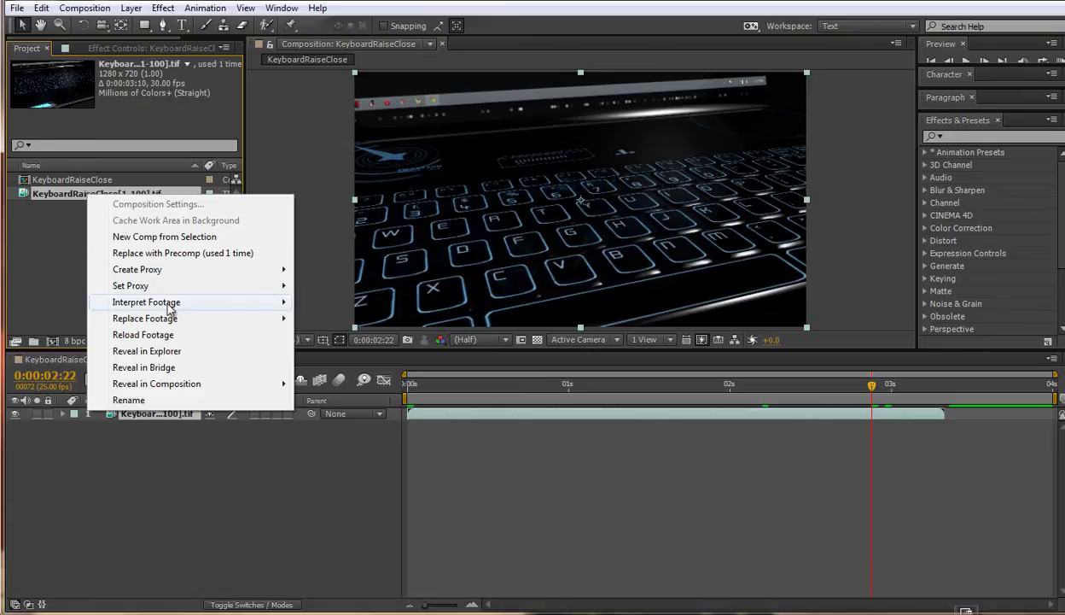
mouse_move(208, 305)
left_click(329, 303)
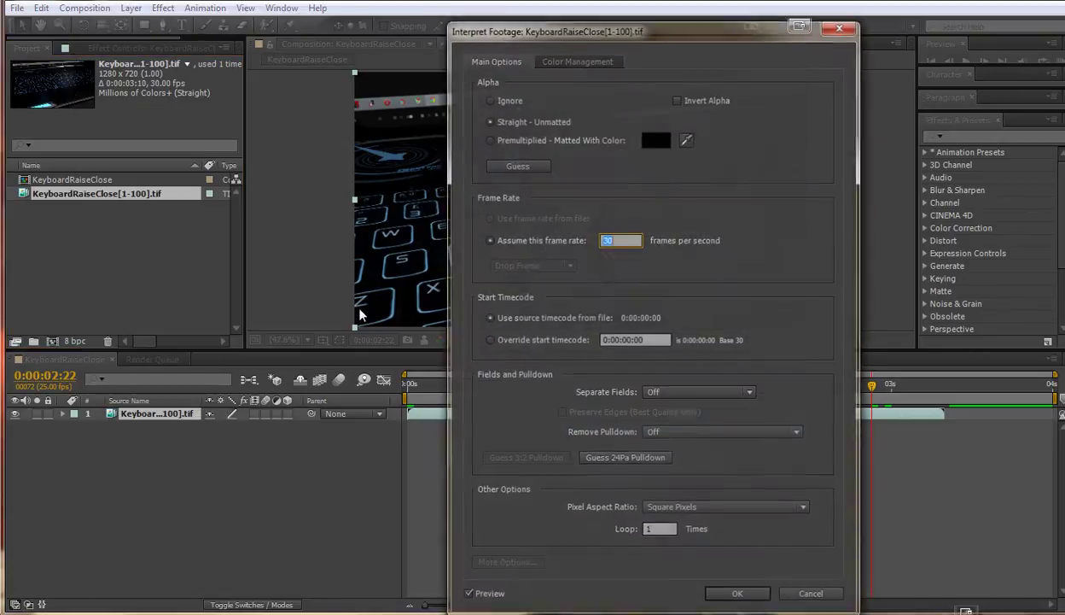
double_click(609, 239)
type("25")
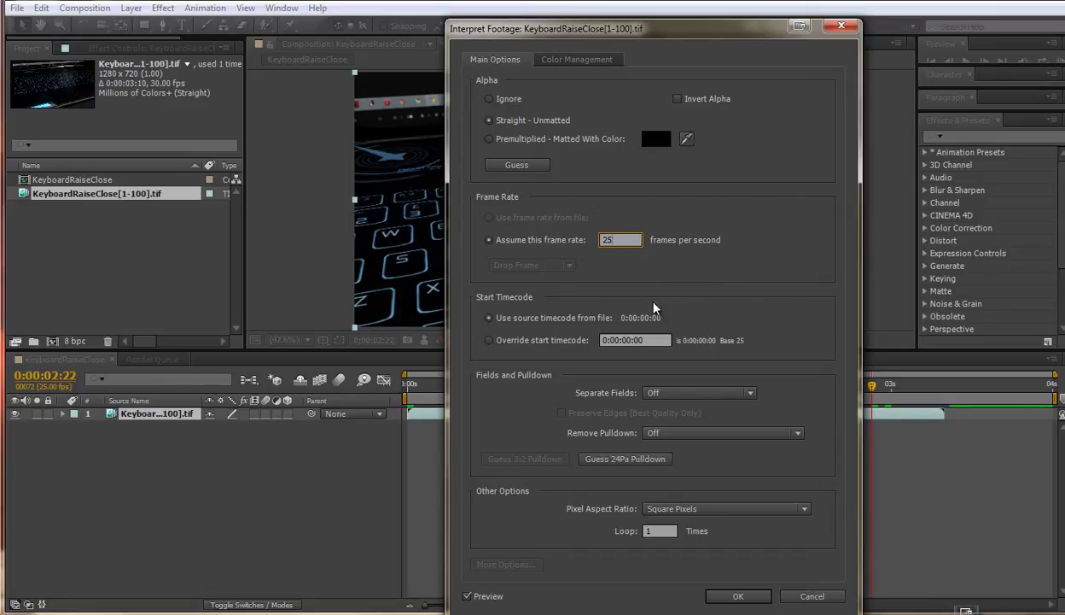
left_click(741, 597)
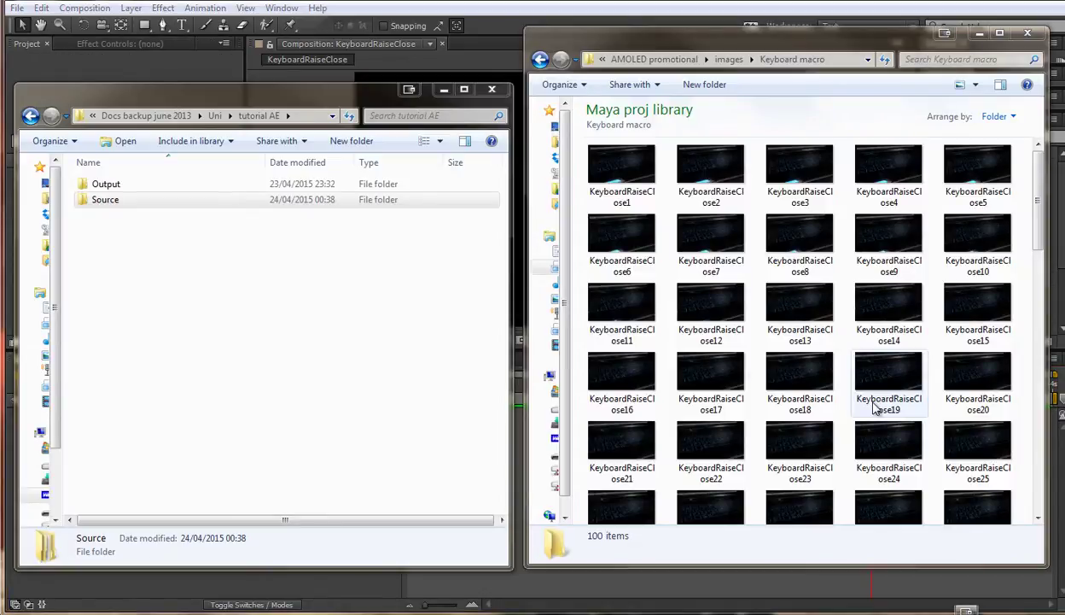
Step: Select all 100 KeyboardRaiseClose frames in the Keyboard macro folder with Ctrl+A
left_click(608, 169)
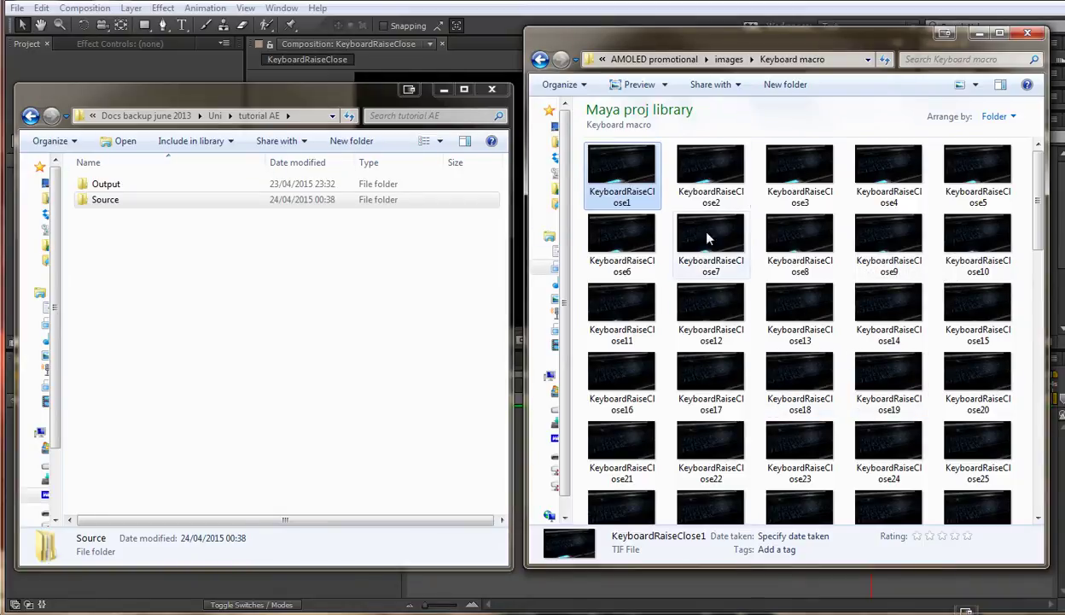
scroll(853, 359, "down", 10)
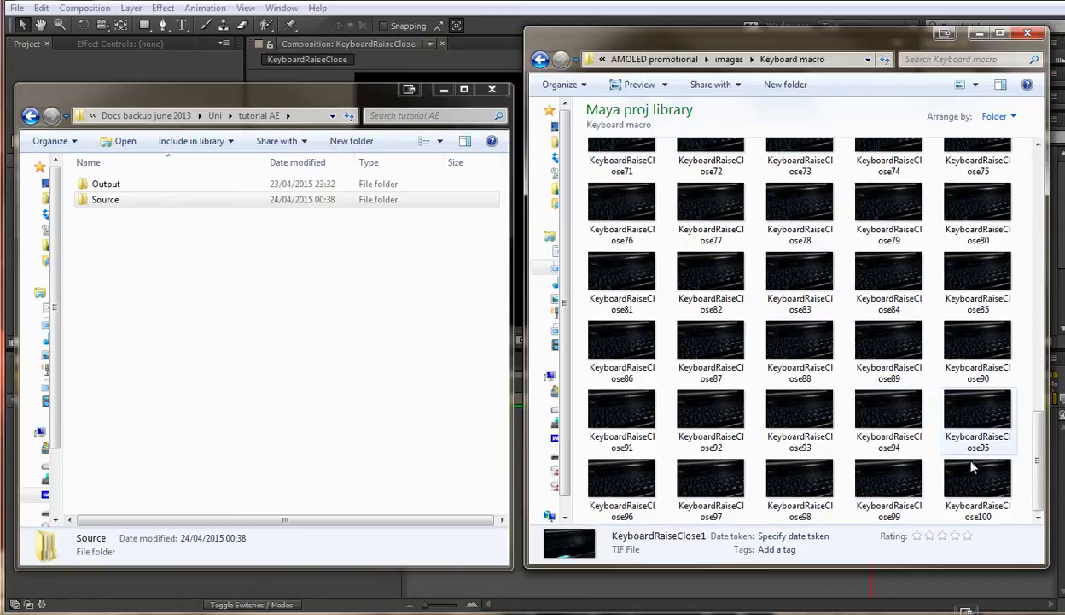
key("ctrl+a")
scroll(811, 324, "up", 10)
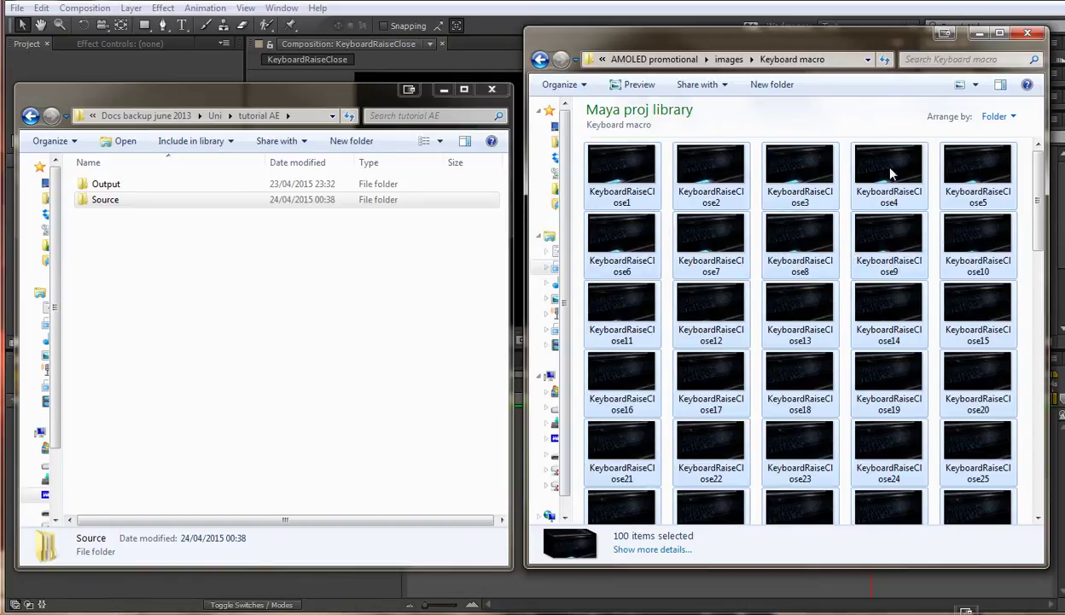
scroll(909, 461, "down", 2)
scroll(818, 333, "up", 2)
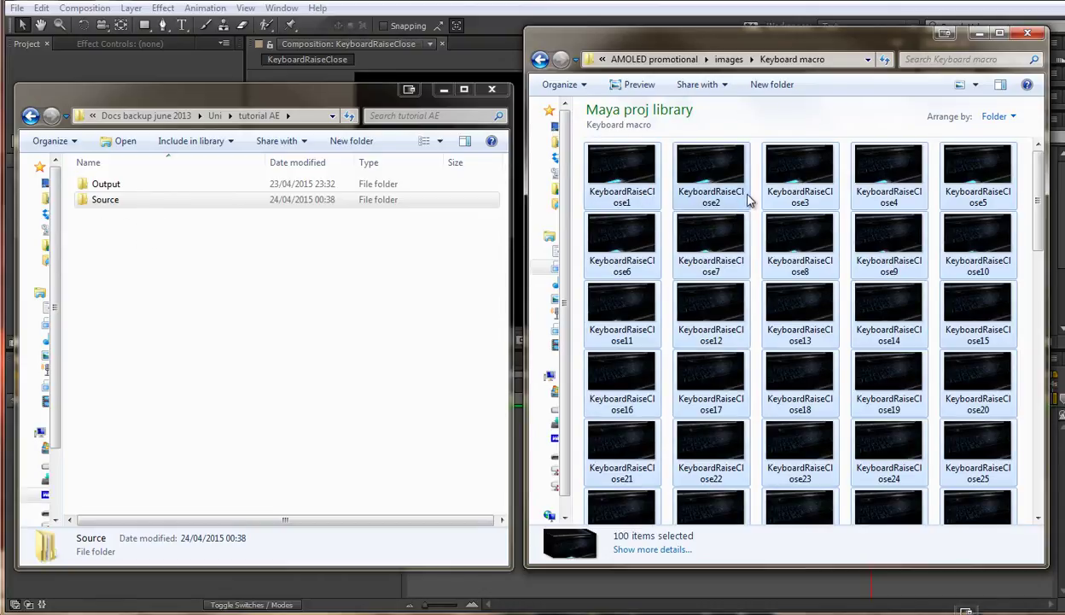
Step: Cut the 100 frames and paste them into the Source\image sequence folder
key("ctrl+x")
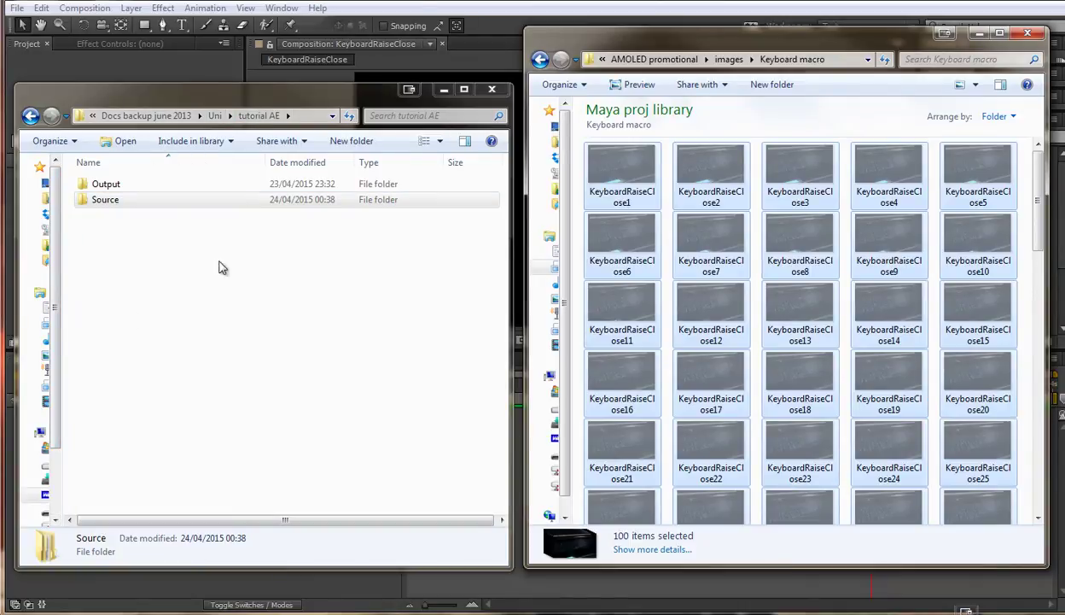
left_click(108, 203)
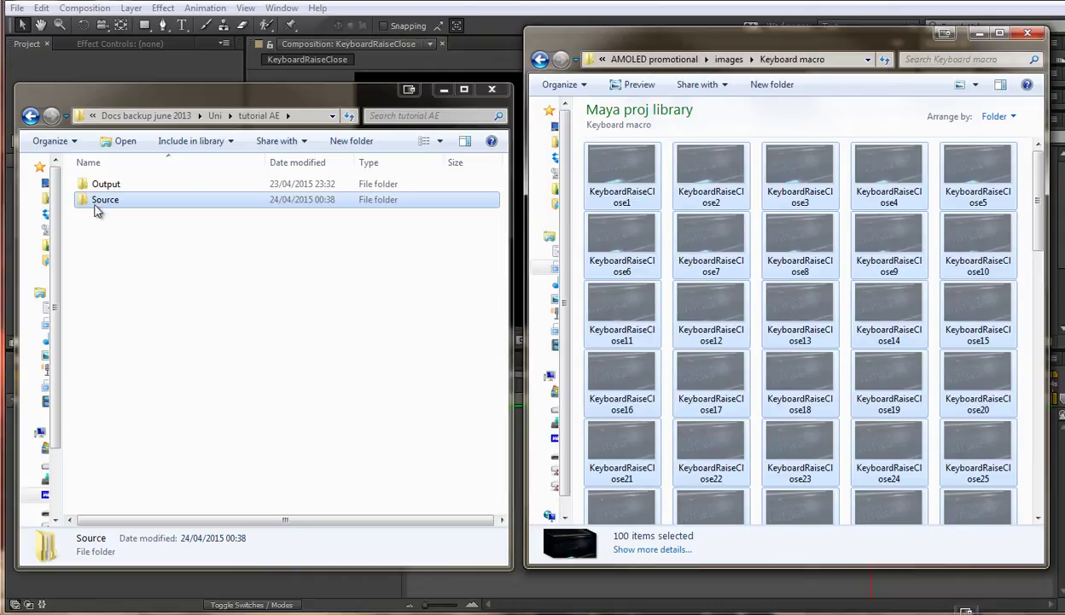
double_click(107, 197)
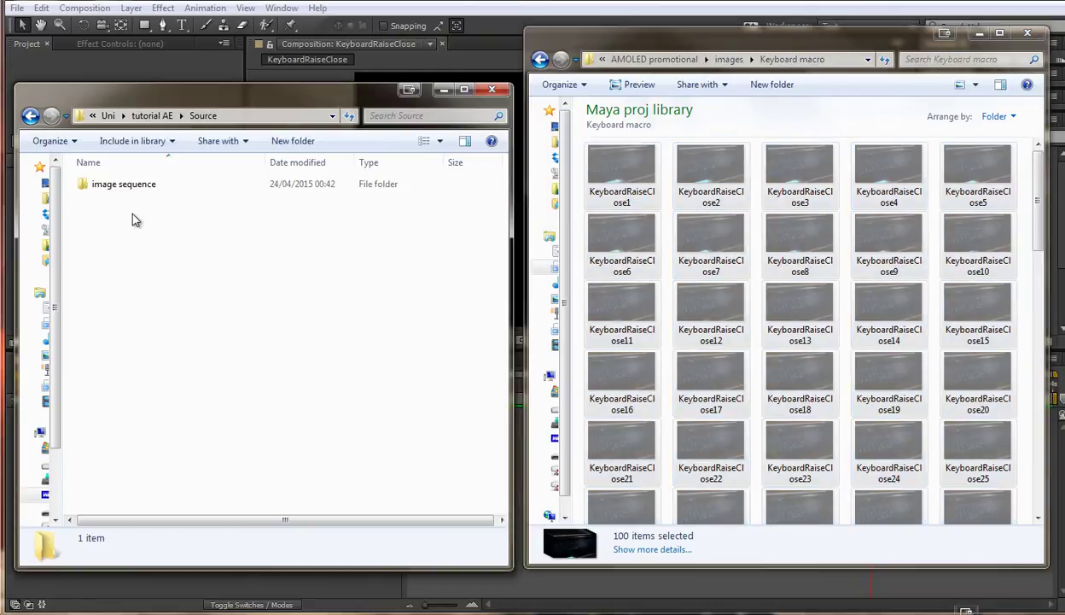
right_click(129, 208)
left_click(108, 184)
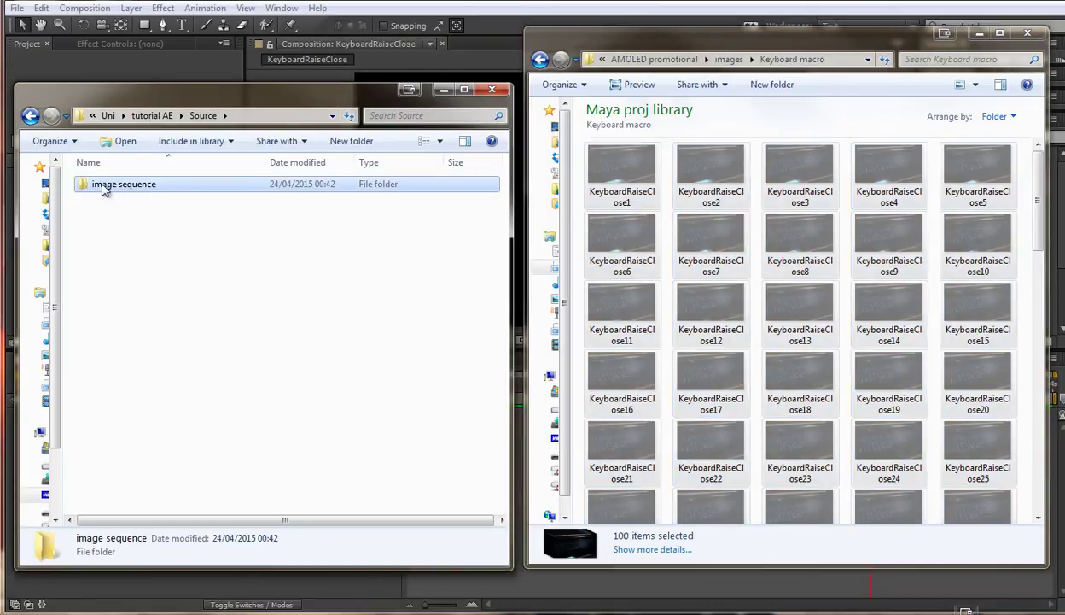
double_click(135, 187)
right_click(141, 233)
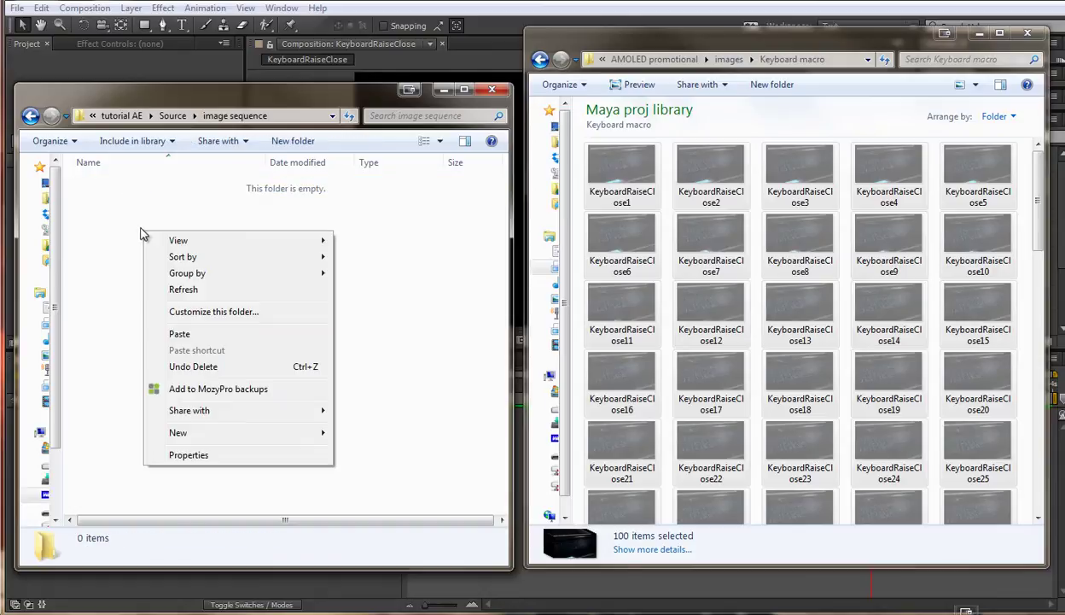
left_click(228, 336)
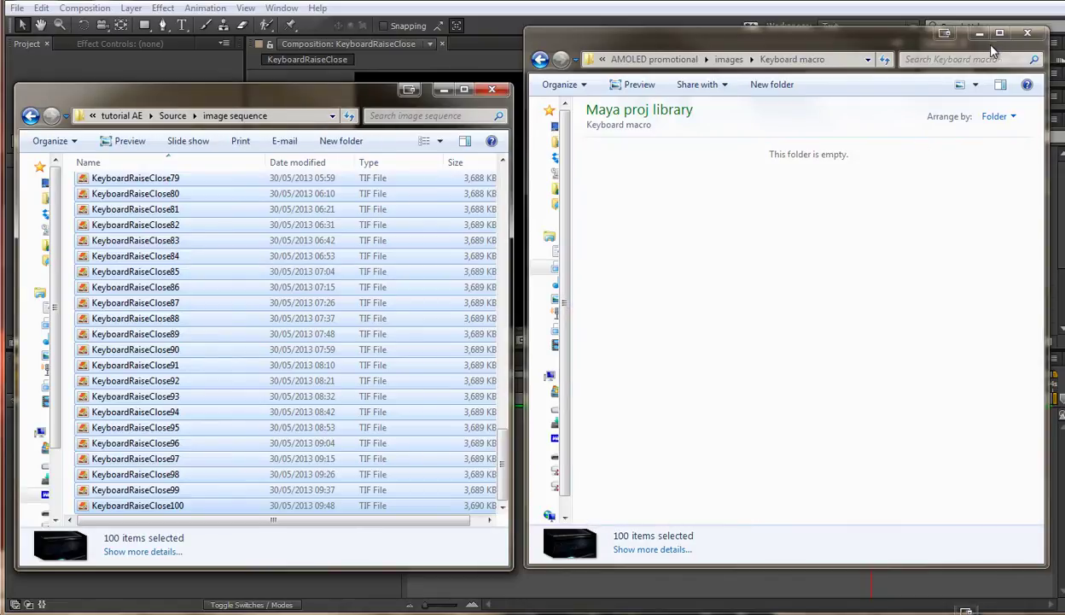
Step: Copy the image sequence folder path from the Explorer address bar
left_click(763, 2)
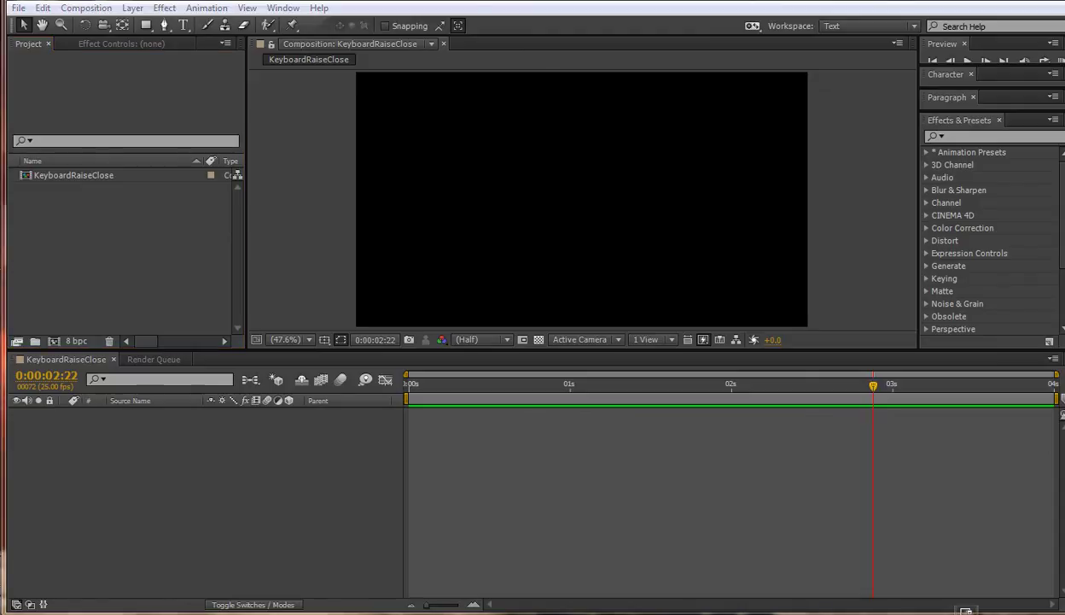
key("alt+Tab")
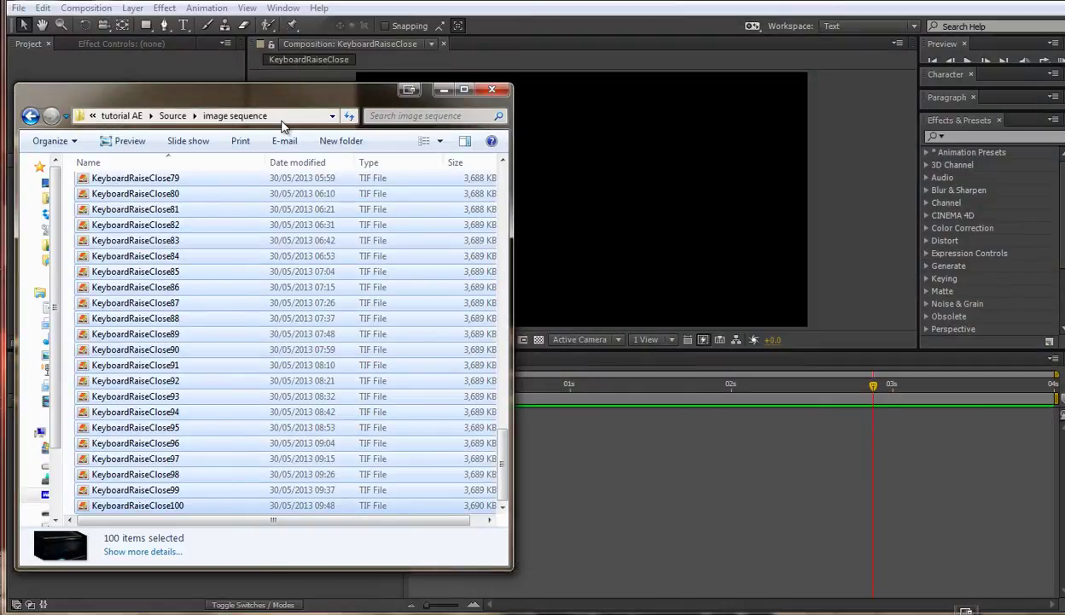
left_click(275, 118)
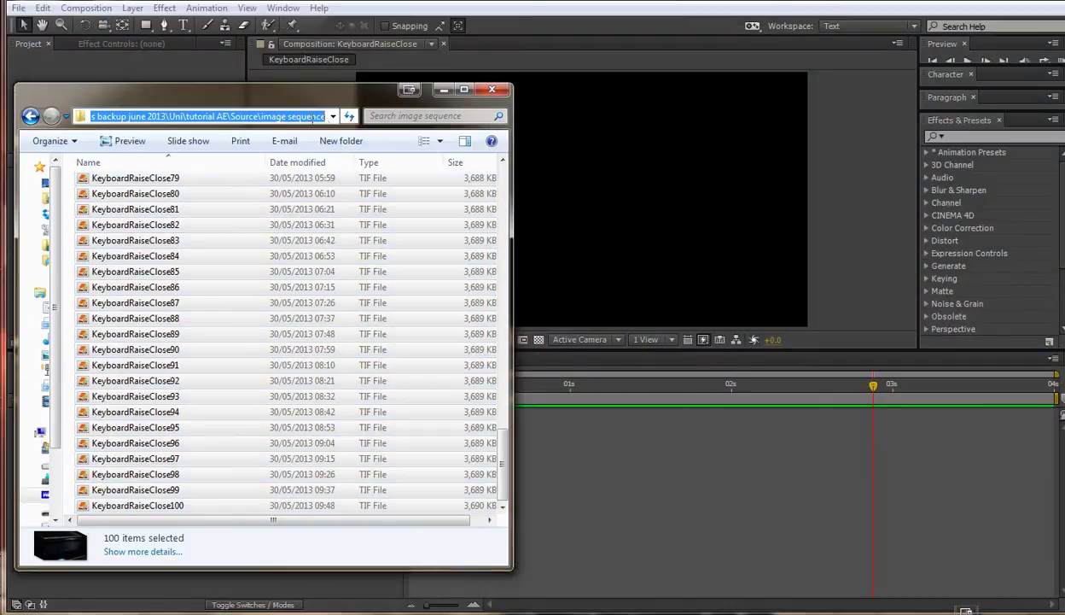
left_click(443, 89)
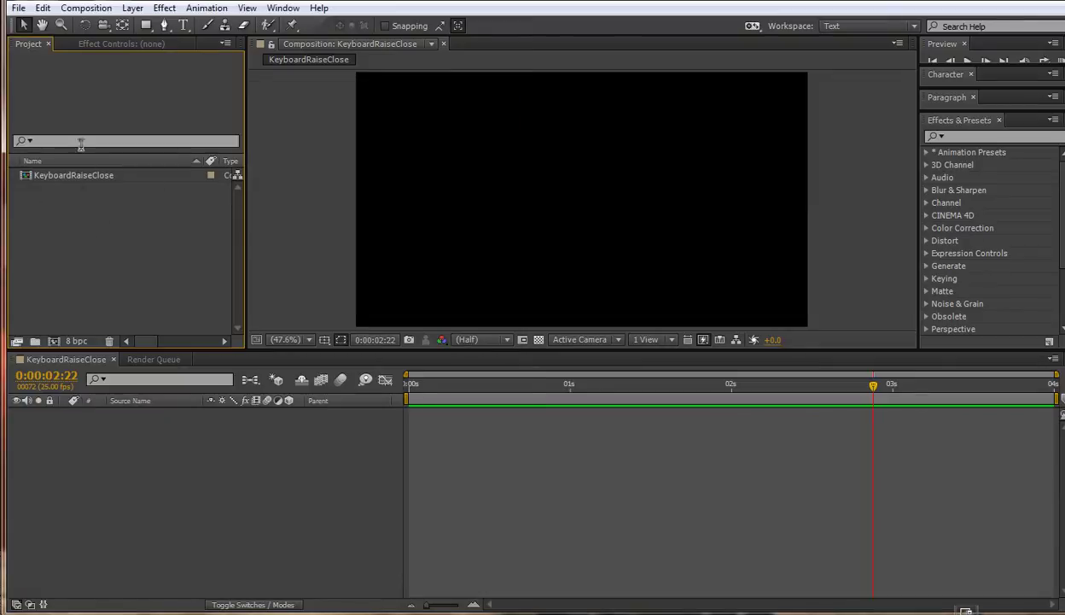
Step: Import KeyboardRaiseClose1 from the pasted folder path as a TIFF sequence
double_click(100, 201)
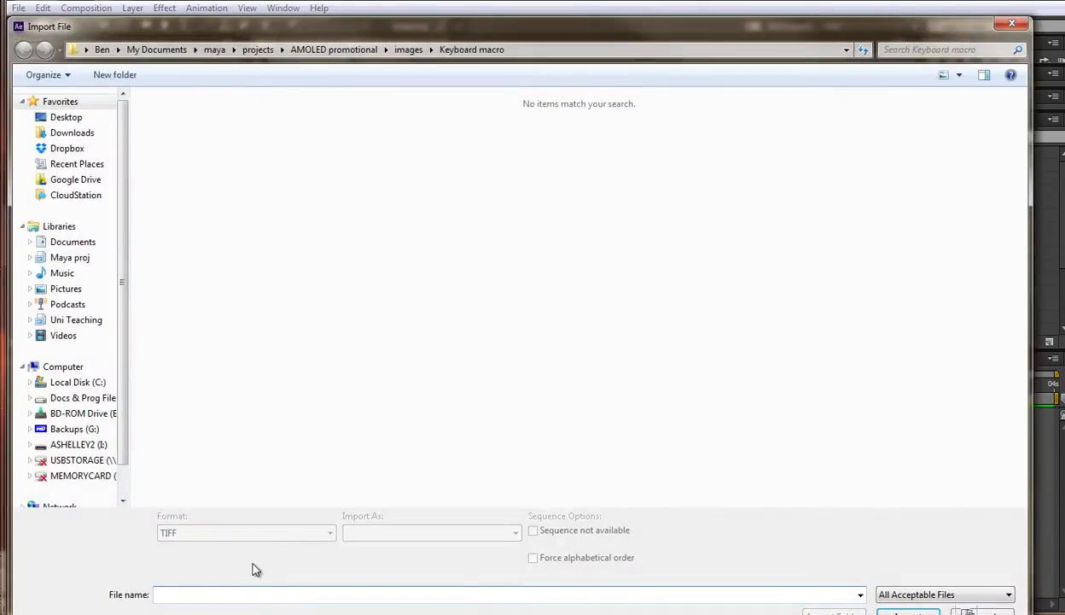
left_click_drag(352, 25, 368, 0)
key("ctrl+v")
key("Return")
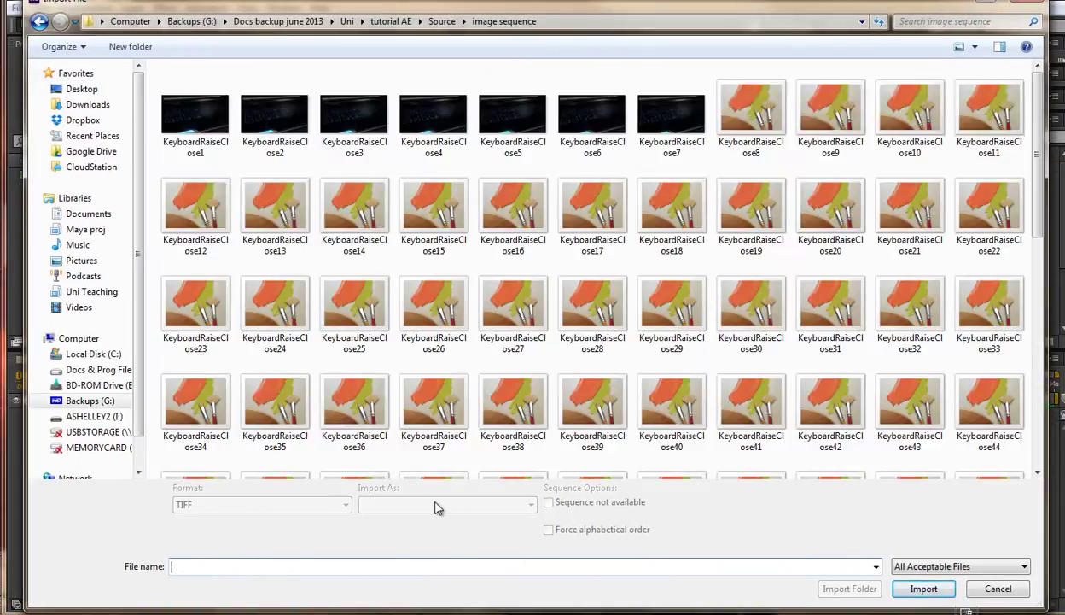
left_click(198, 125)
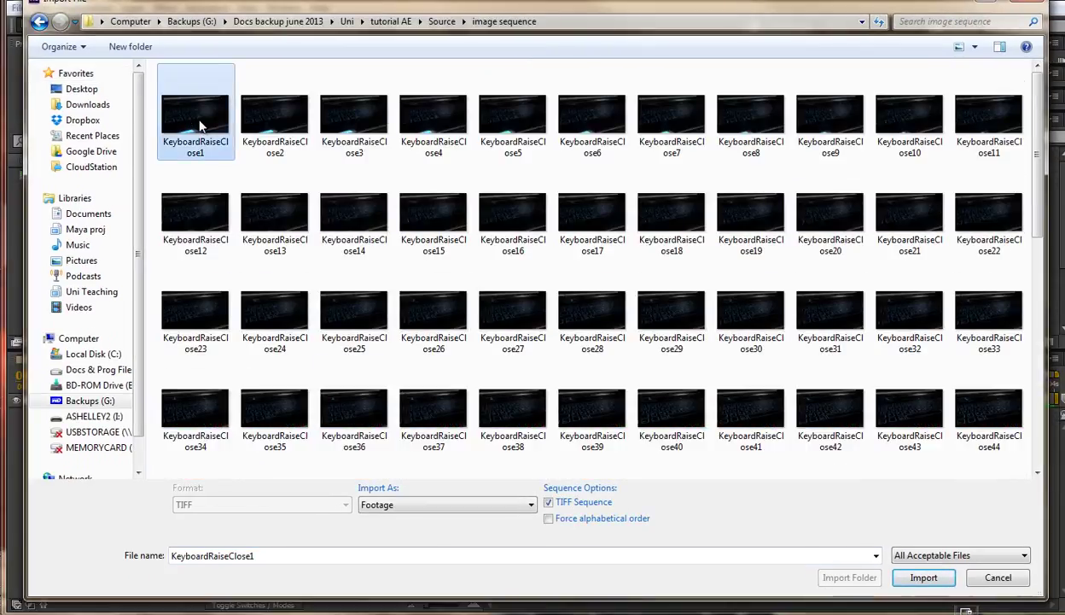
left_click(924, 578)
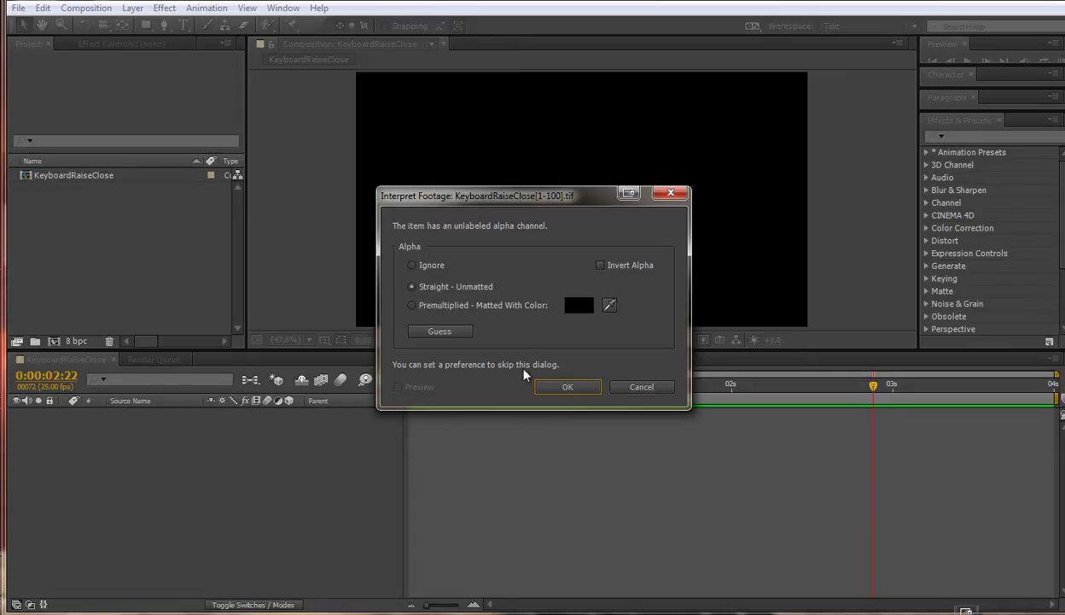
Step: Accept the Straight – Unmatted alpha and add the sequence to the composition as a layer
left_click(565, 388)
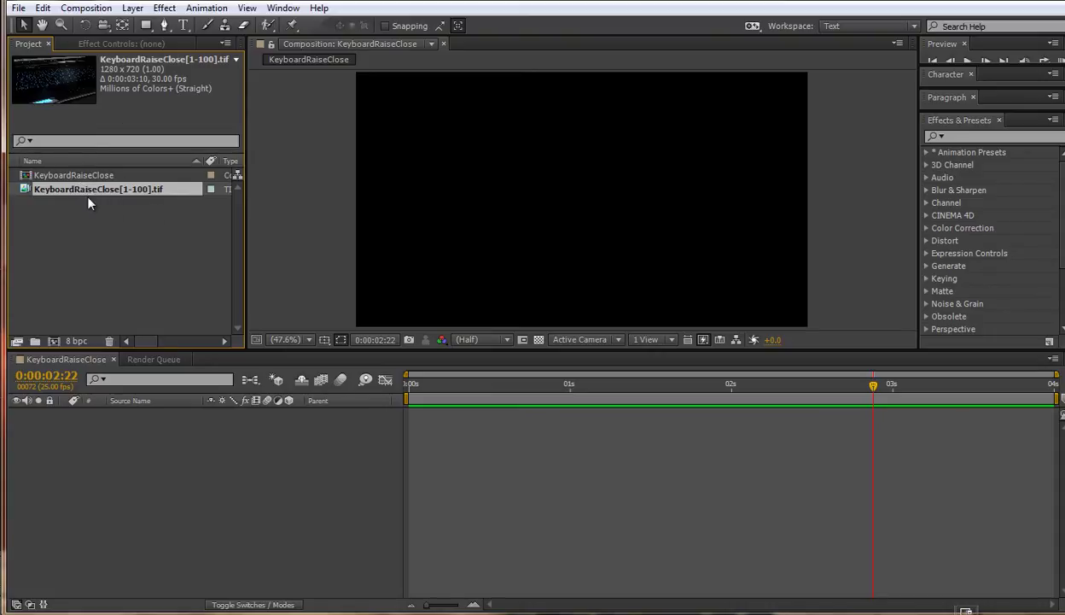
left_click_drag(56, 187, 130, 457)
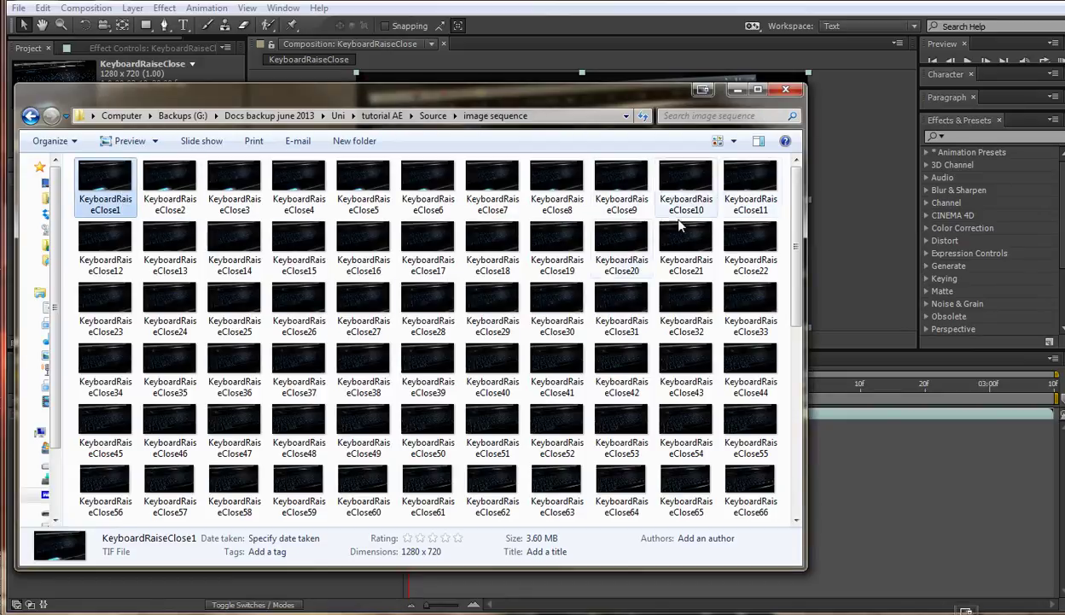
Step: Scroll the image sequence folder to confirm it ends at KeyboardRaiseClose100
scroll(512, 342, "down", 3)
scroll(142, 495, "up", 3)
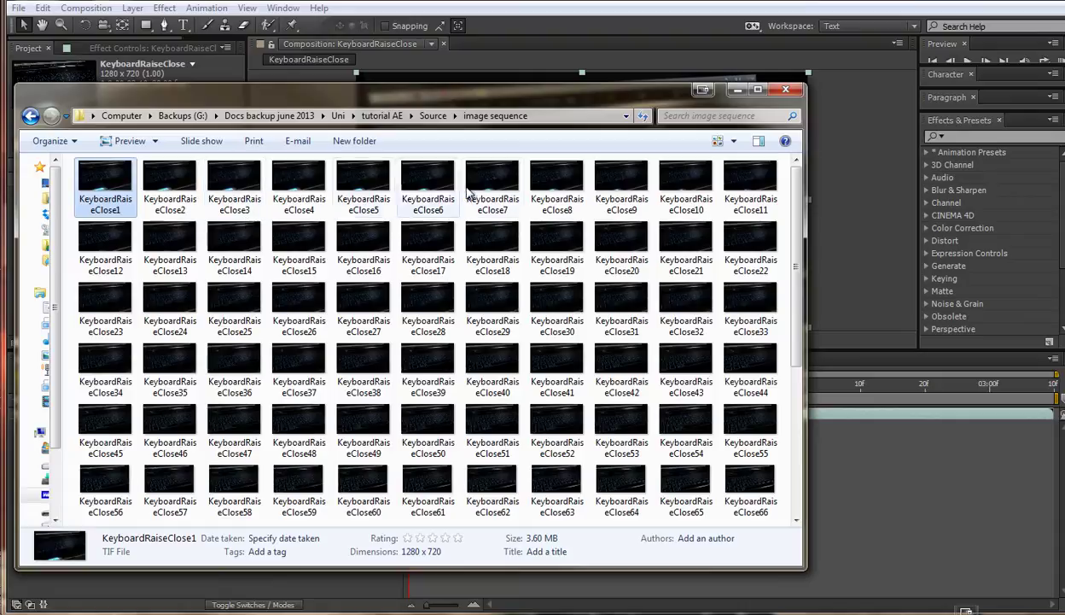
scroll(157, 434, "down", 3)
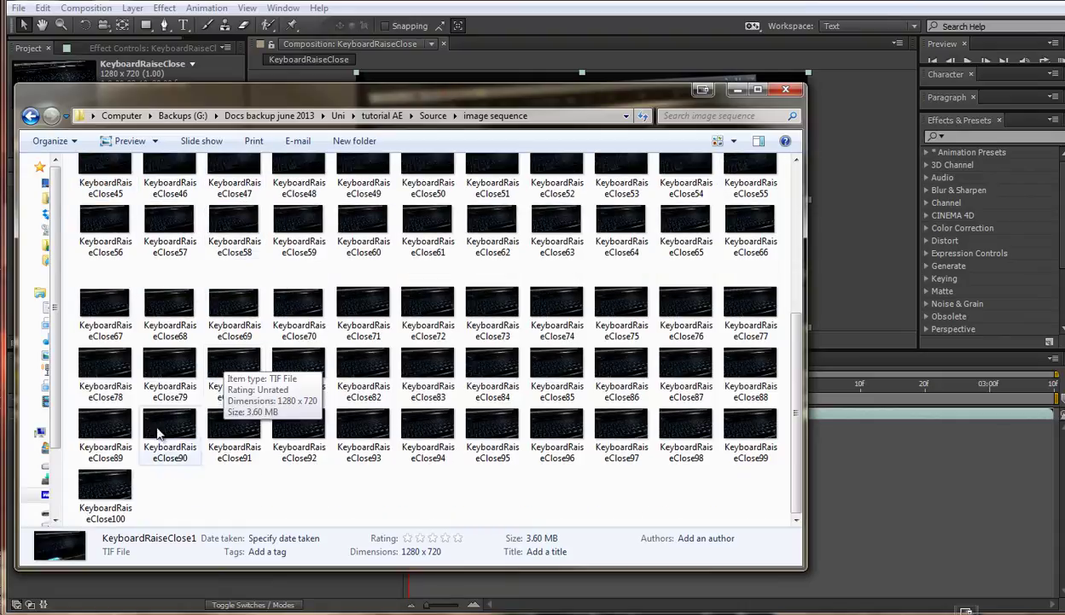
scroll(157, 433, "up", 3)
scroll(205, 312, "down", 3)
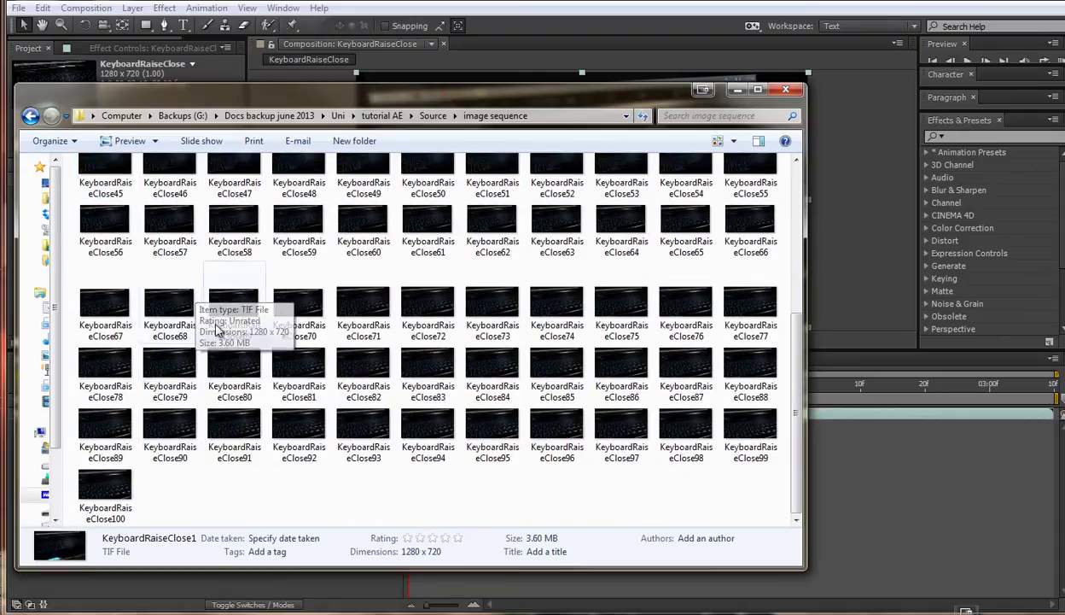
Step: Close the Explorer window to bring the KeyboardRaiseClose composition back
left_click(609, 7)
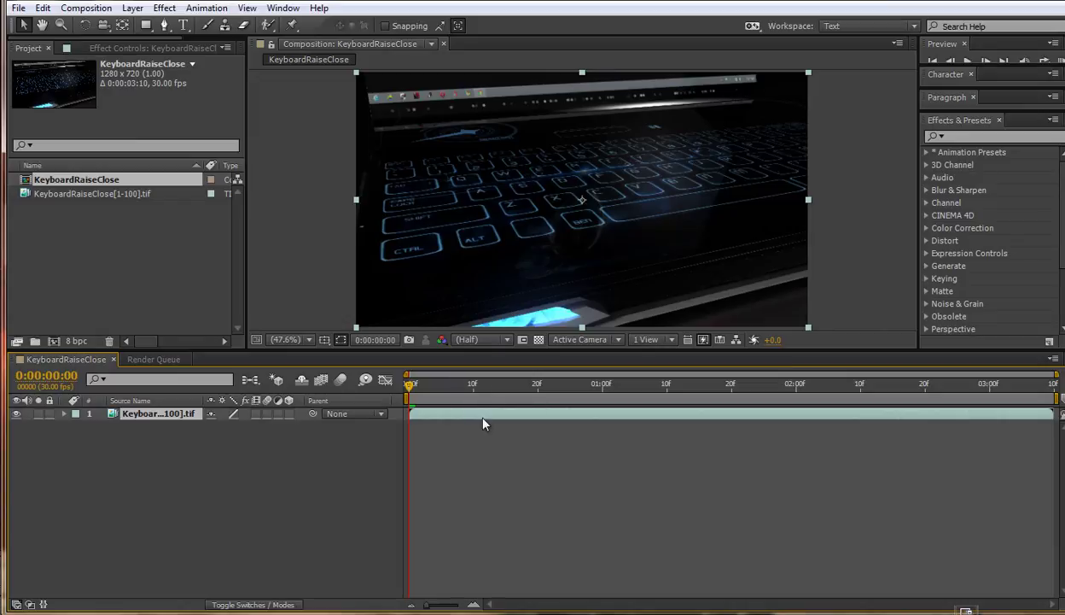
Step: Change Composition Settings to a 25 fps frame rate and 0:00:04:00 duration
left_click(87, 8)
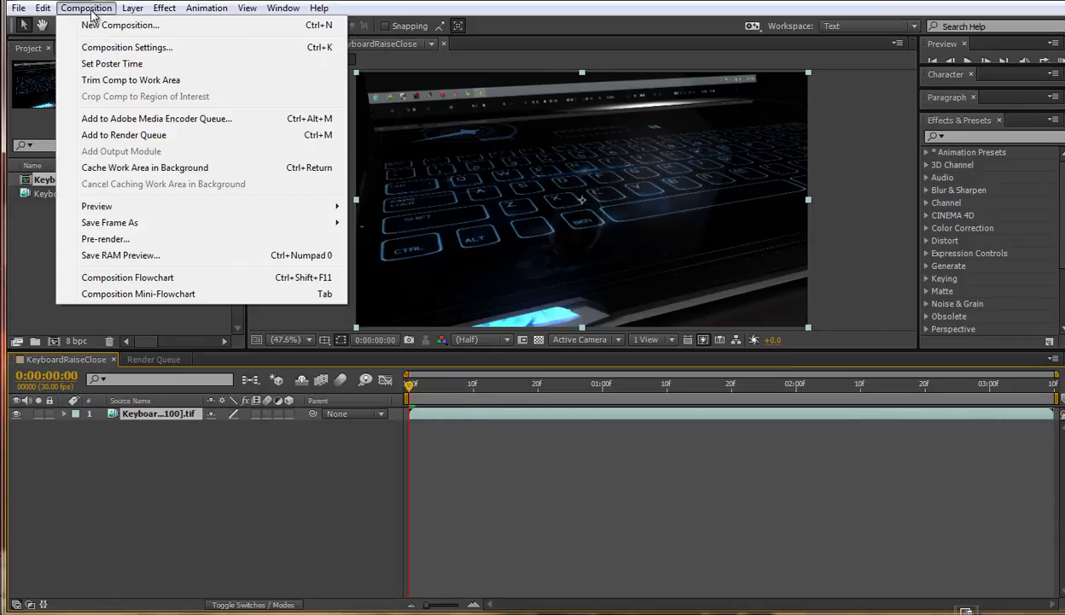
left_click(134, 49)
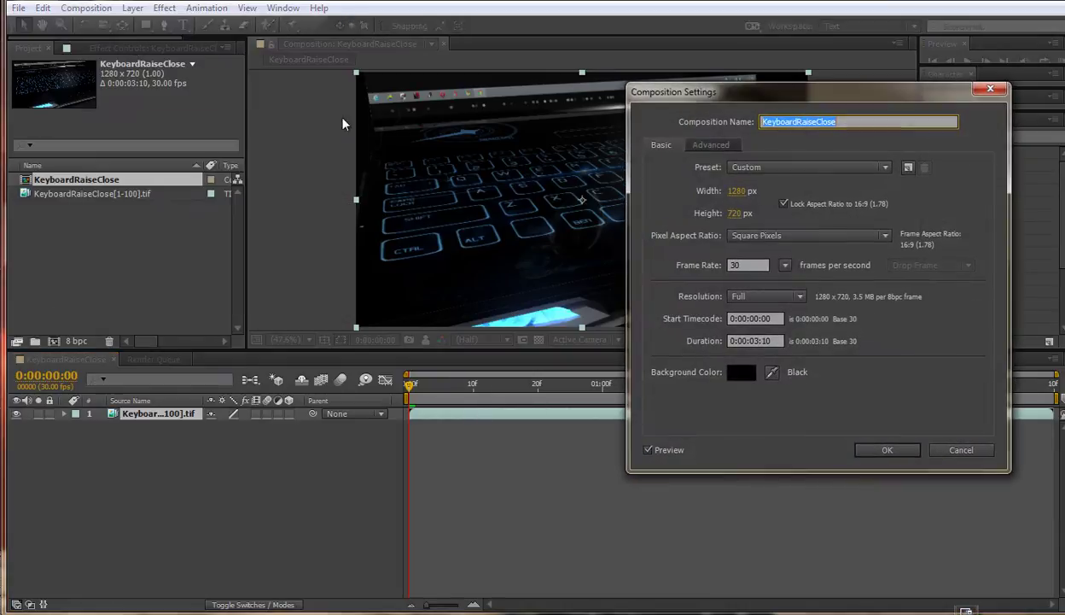
left_click_drag(753, 91, 680, 61)
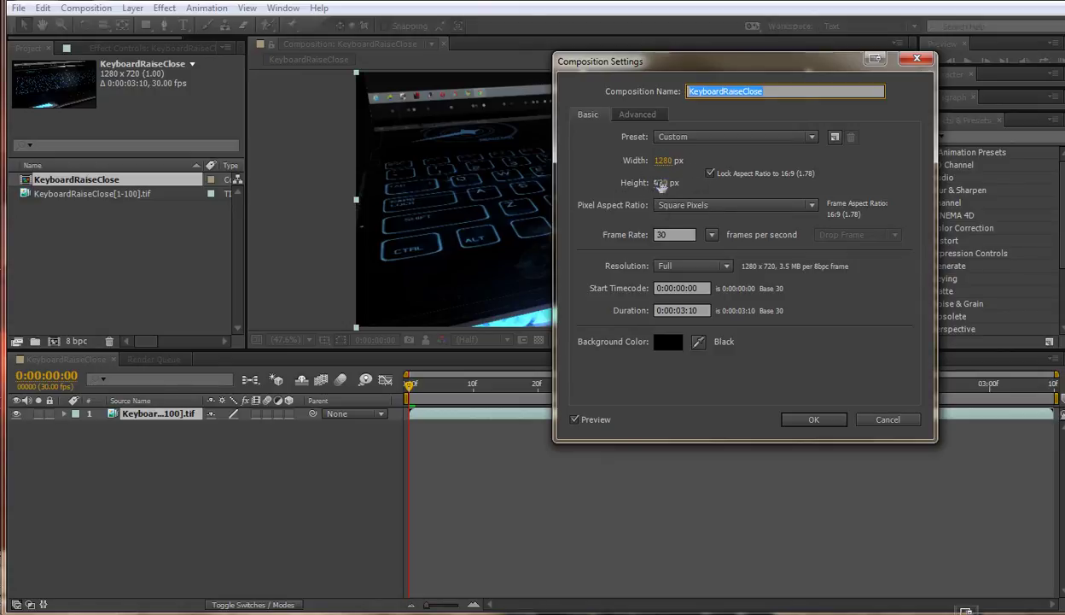
left_click(665, 235)
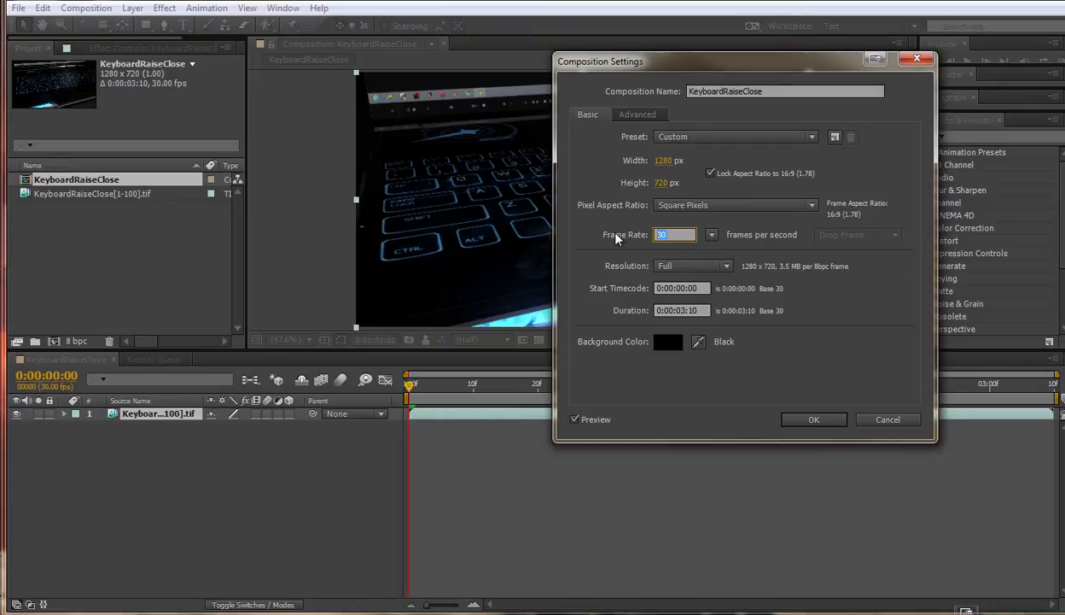
type("25")
left_click(690, 310)
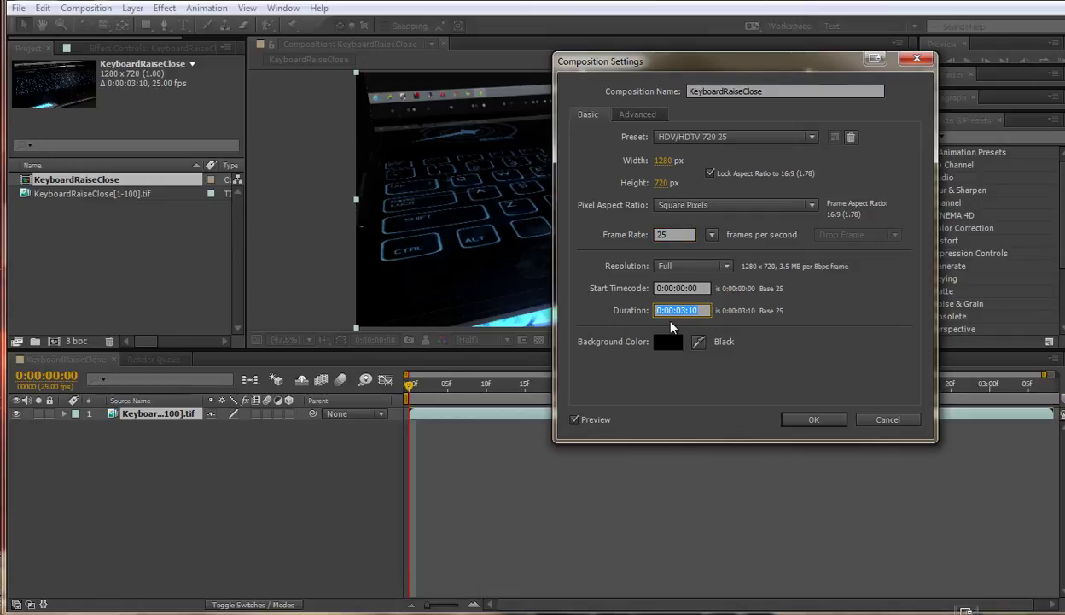
left_click(683, 310)
key("BackSpace")
type("4")
key("BackSpace")
key("BackSpace")
type("00")
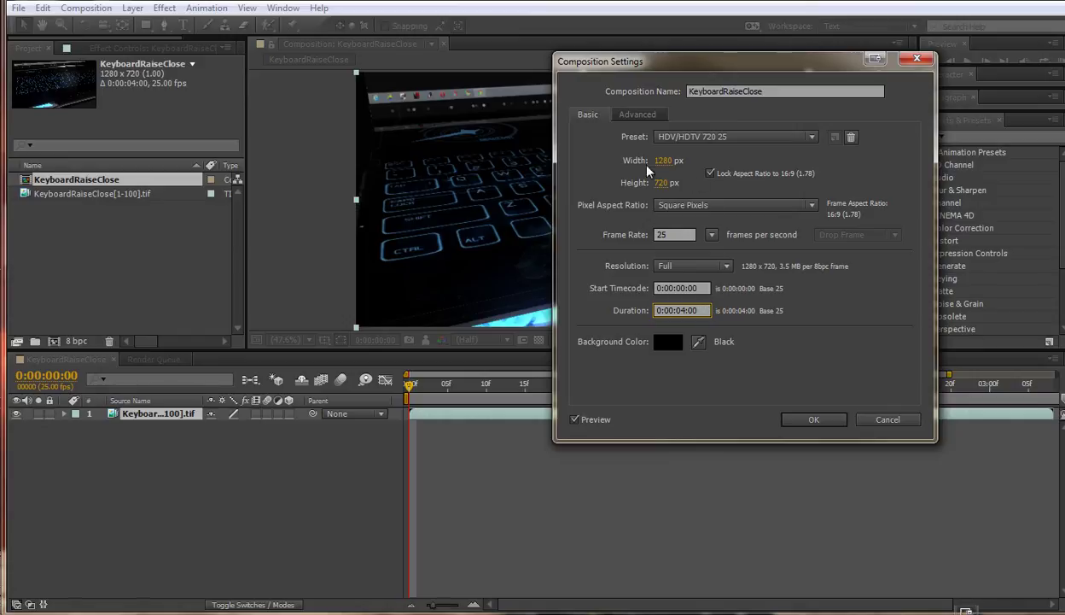
left_click(811, 420)
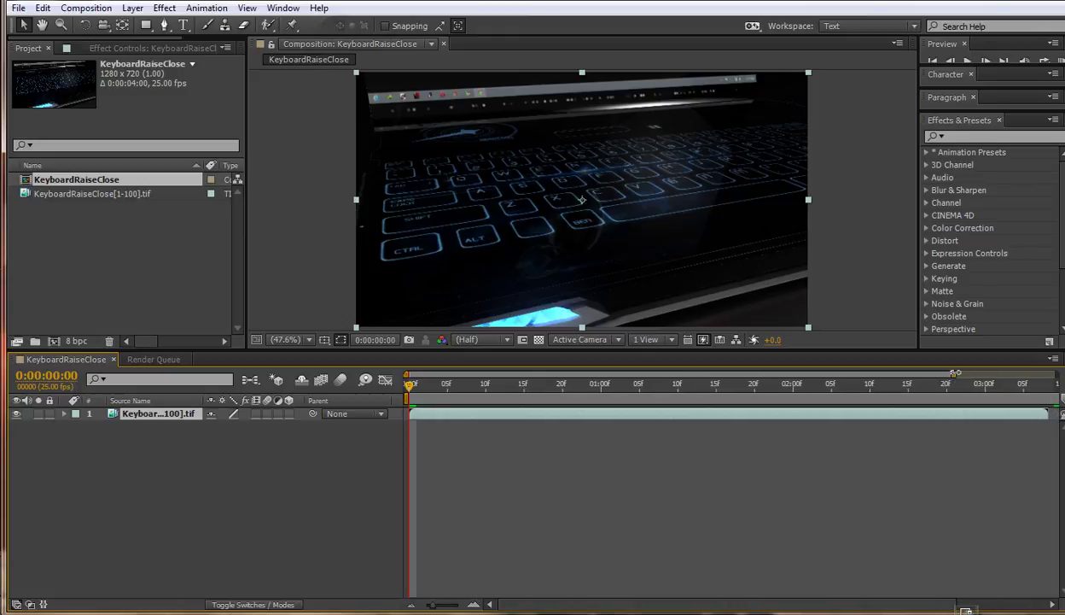
Step: Zoom the timeline out to show the full 4-second composition
left_click_drag(950, 373, 1056, 373)
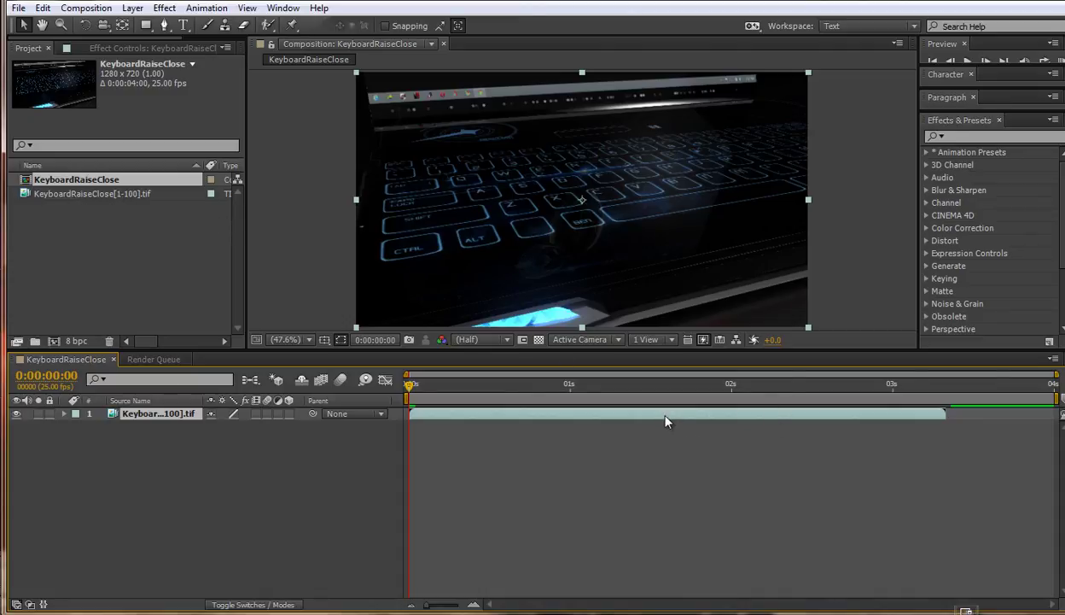
Step: Reinterpret KeyboardRaiseClose[1-100].tif at 25 fps so its 100 frames last 0:00:04:00
right_click(85, 197)
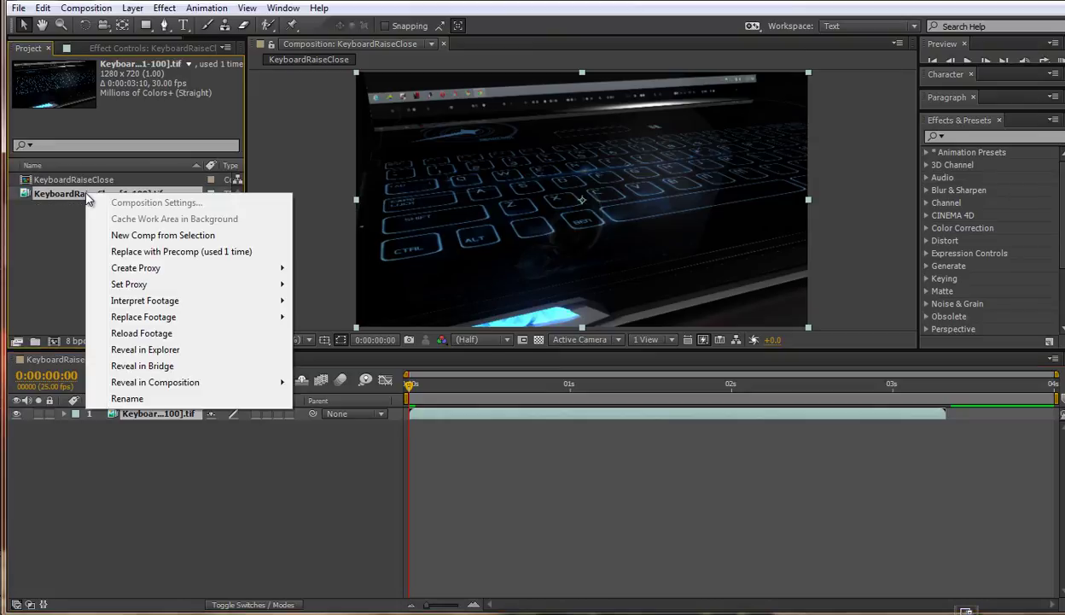
left_click(36, 216)
left_click(46, 193)
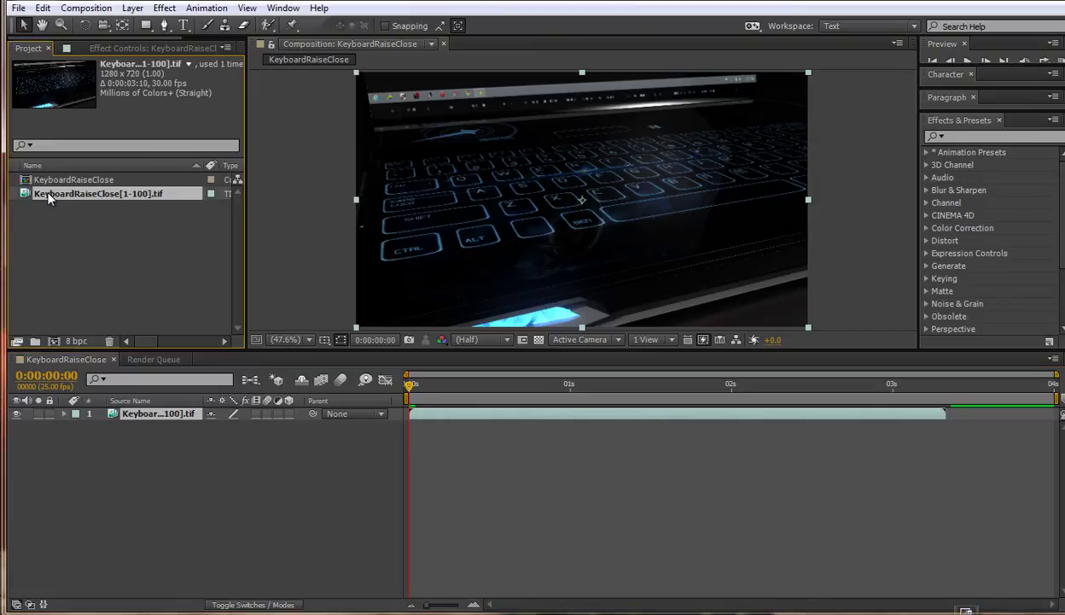
right_click(48, 197)
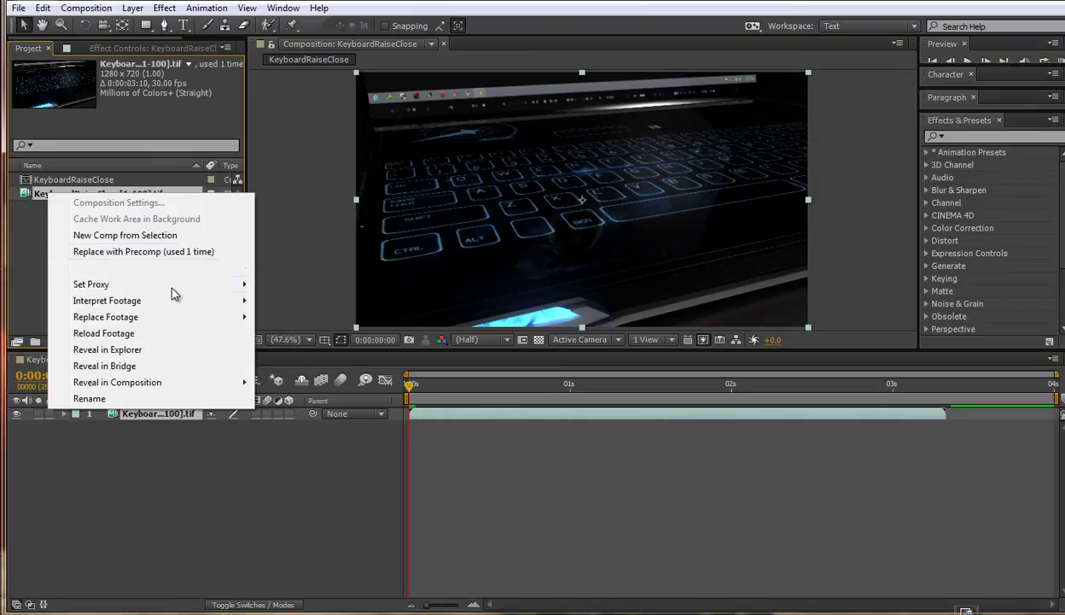
mouse_move(169, 298)
left_click(300, 302)
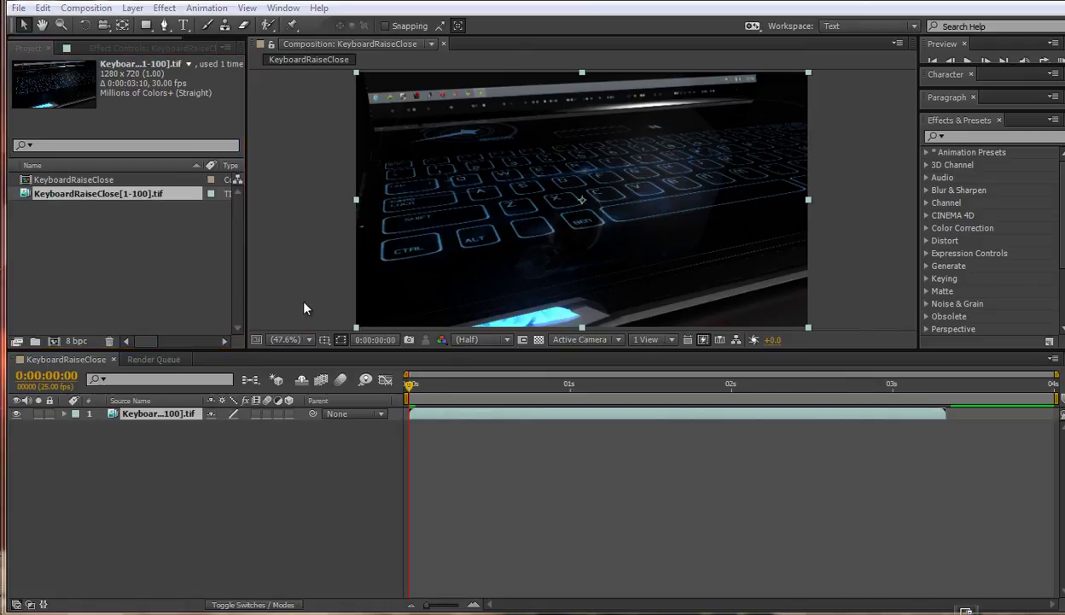
left_click_drag(591, 30, 706, 14)
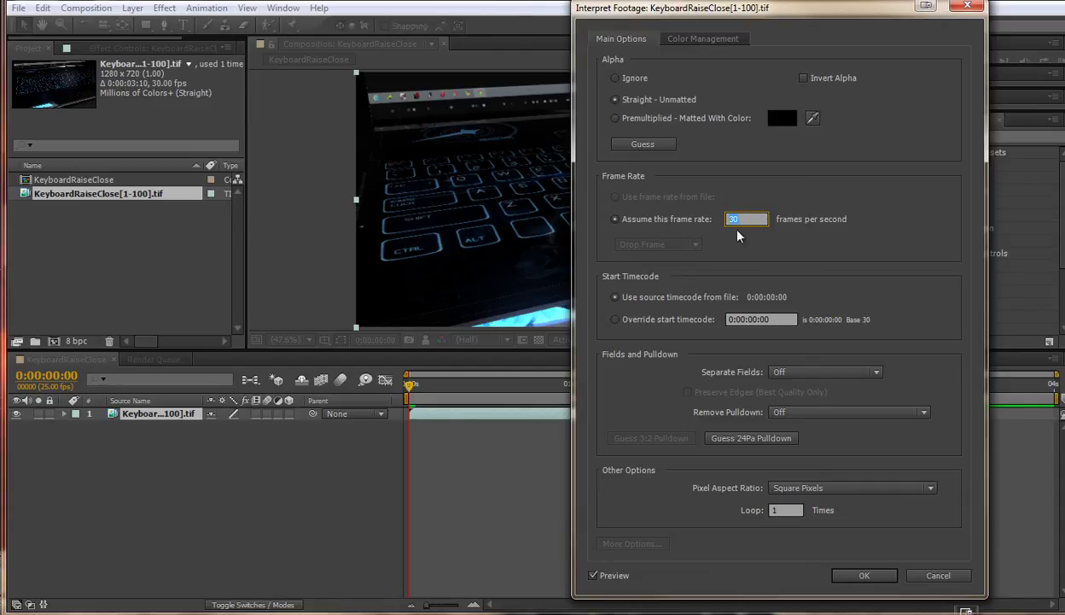
type("25")
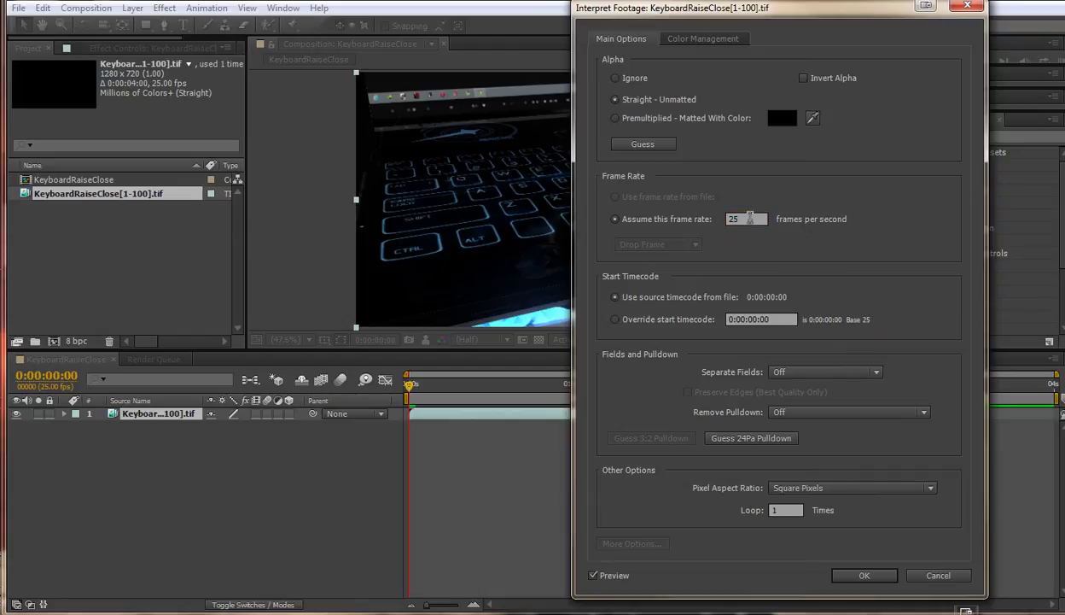
left_click(864, 578)
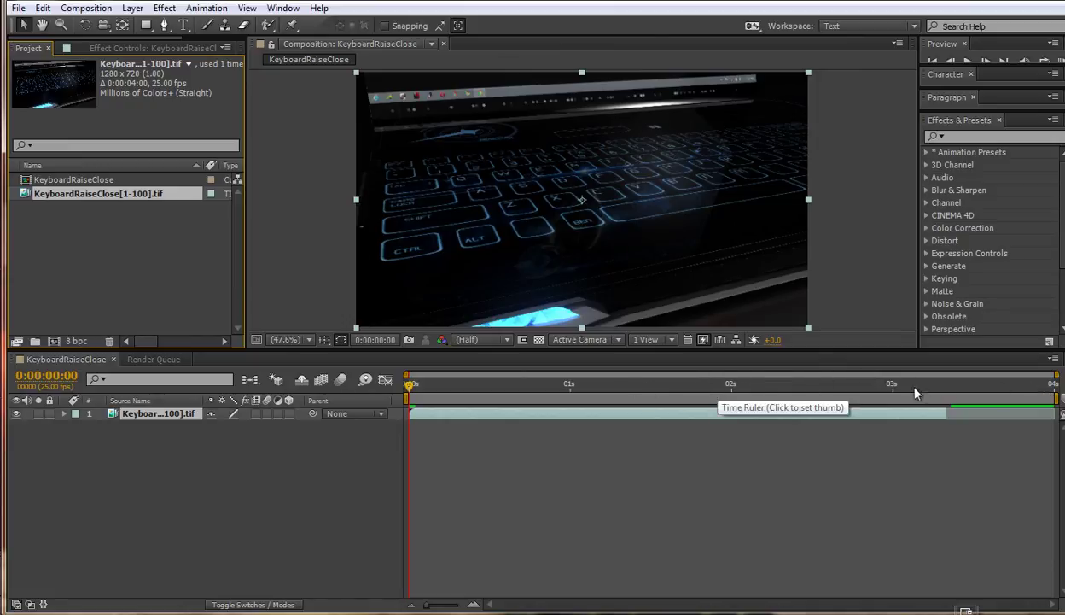
Step: Scrub the timeline, then extend the KeyboardRaiseClose[1-100].tif layer's out point to the composition end
left_click(945, 388)
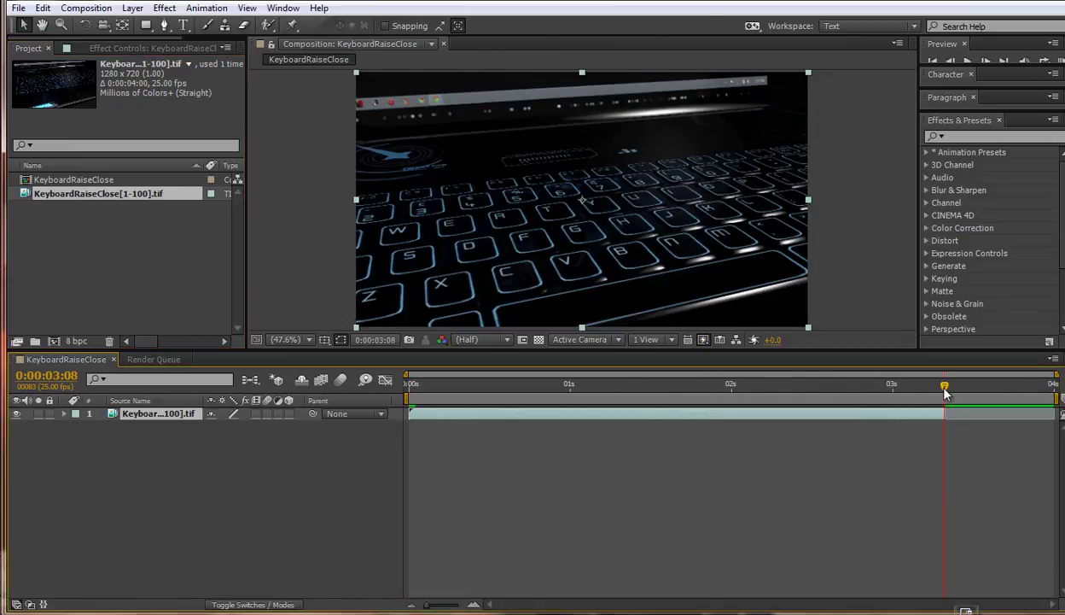
left_click_drag(945, 389, 719, 386)
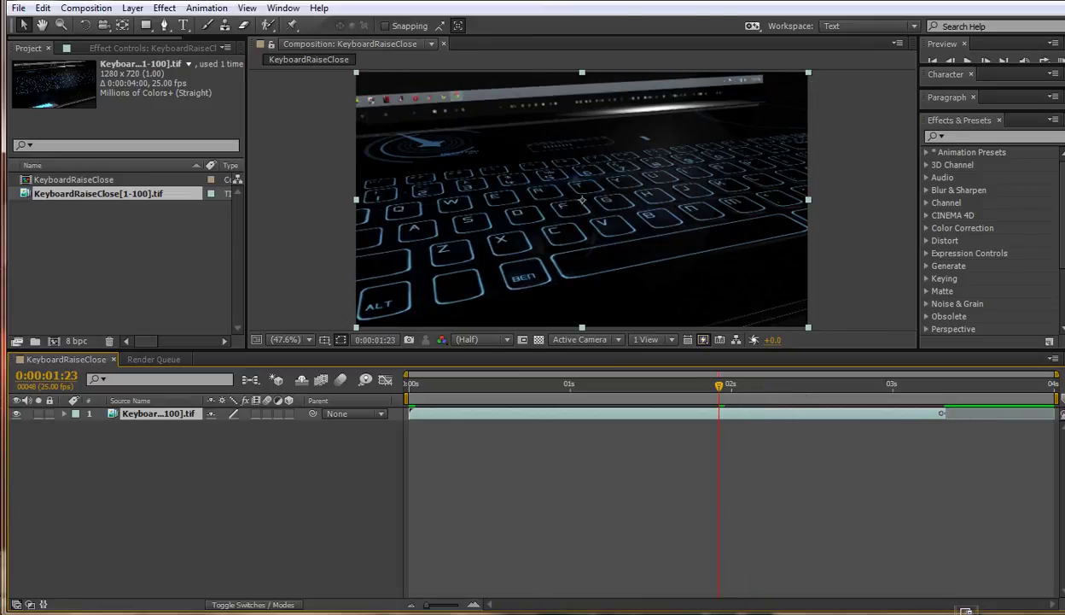
left_click_drag(946, 413, 984, 385)
Step: Play back the 4-second sequence, replaying it from around 0:00:01:19
key("space")
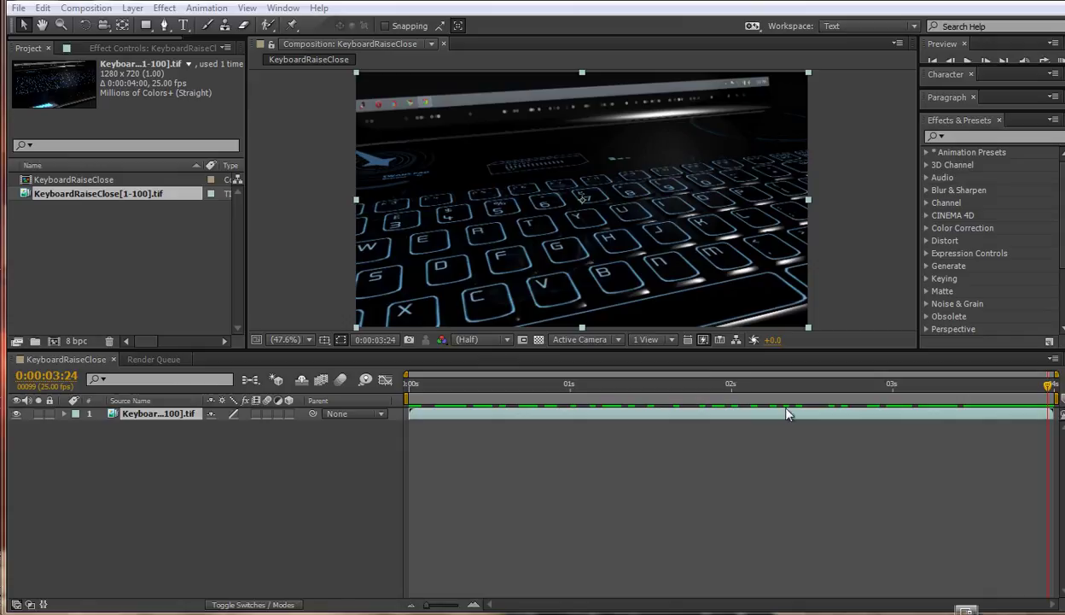
left_click(693, 396)
key("space")
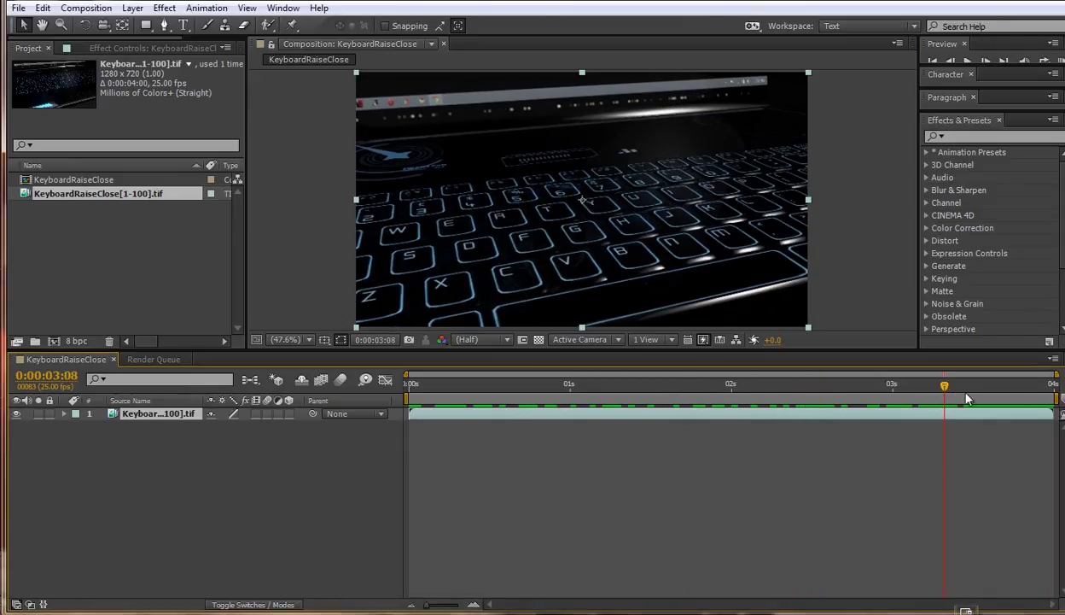
left_click(829, 381)
left_click(661, 385)
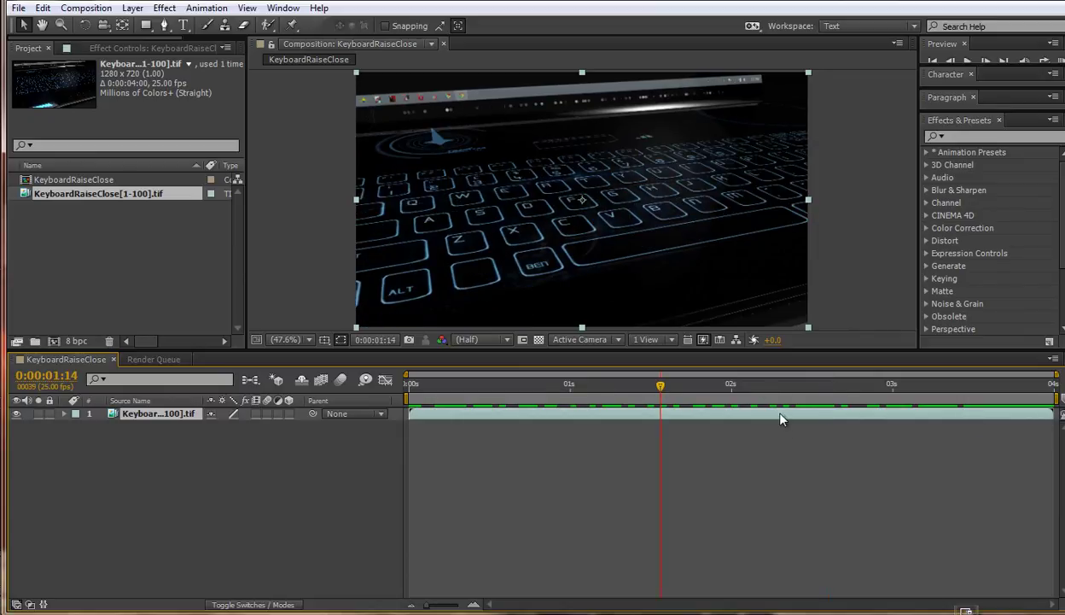
left_click(38, 238)
left_click(56, 194)
right_click(56, 193)
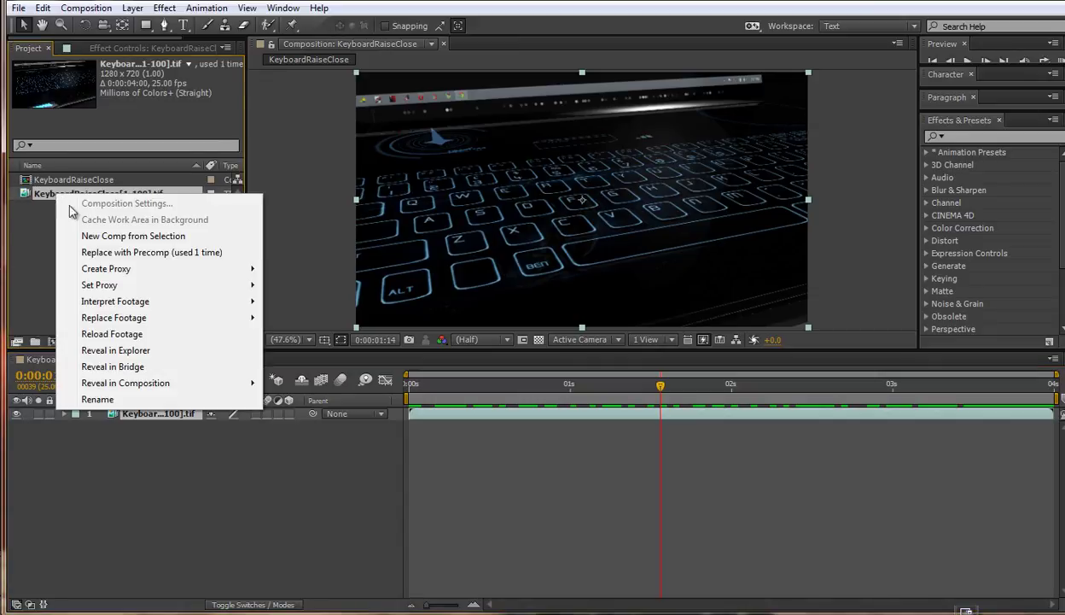
mouse_move(164, 304)
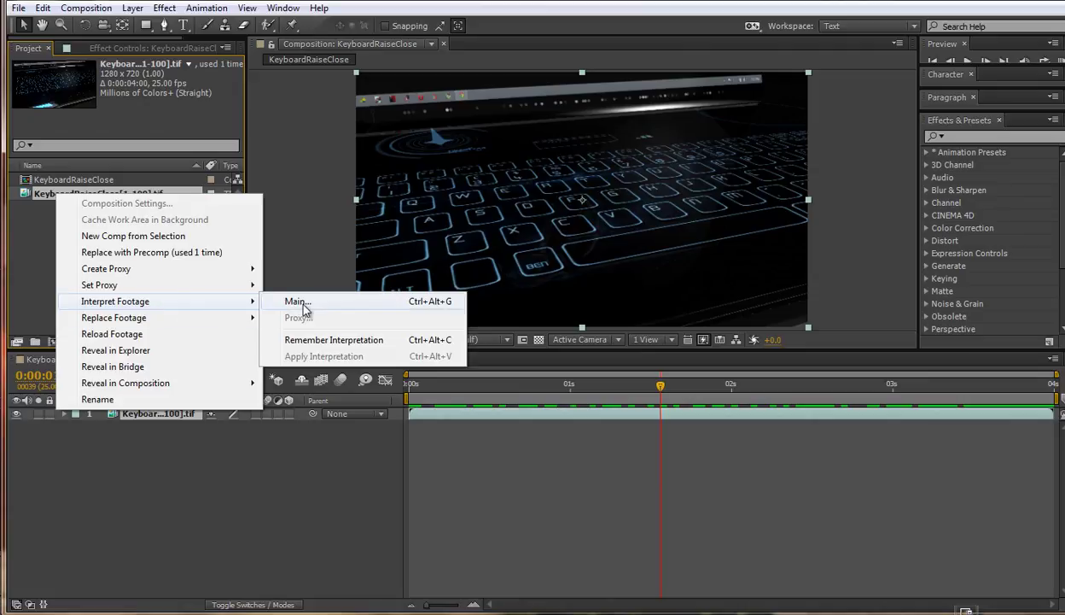
left_click(488, 404)
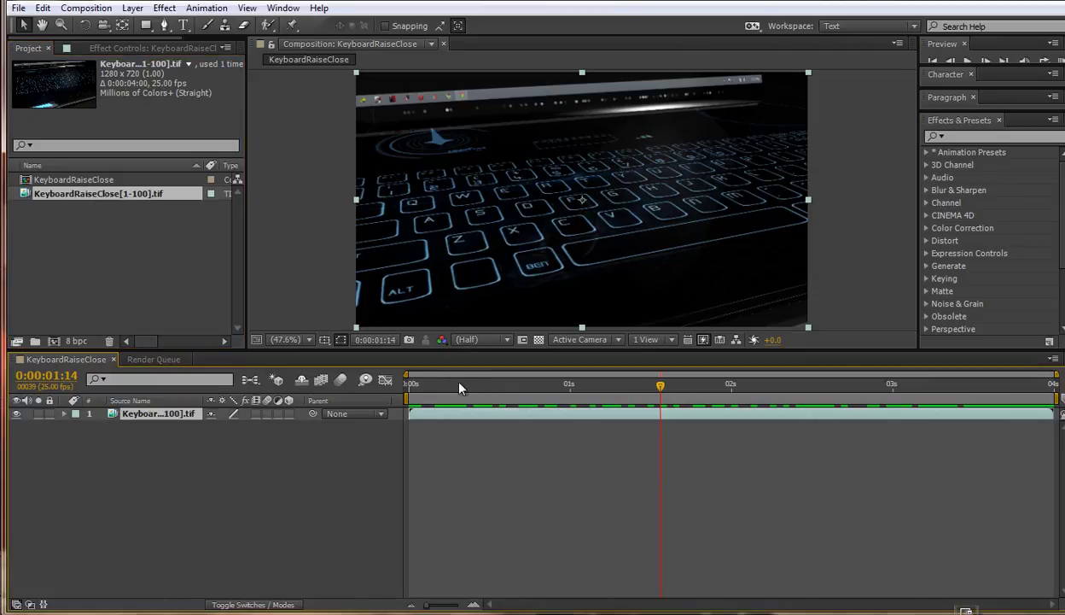